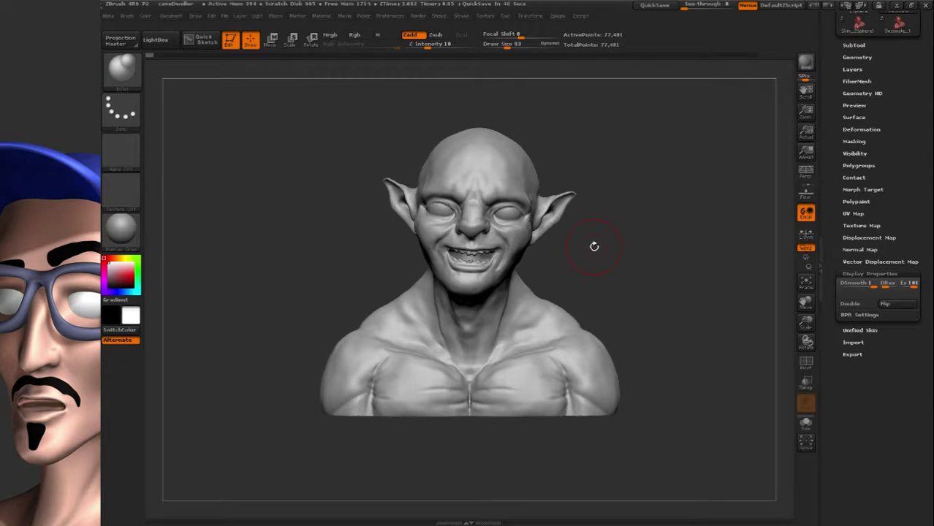
Examine the goblin bust from the front and underneath its hollow base, and turn on the PolyFrame wireframe display.
mouse_move(528, 449)
mouse_down()
mouse_move(585, 147)
mouse_move(515, 270)
mouse_move(414, 290)
mouse_move(404, 321)
mouse_up()
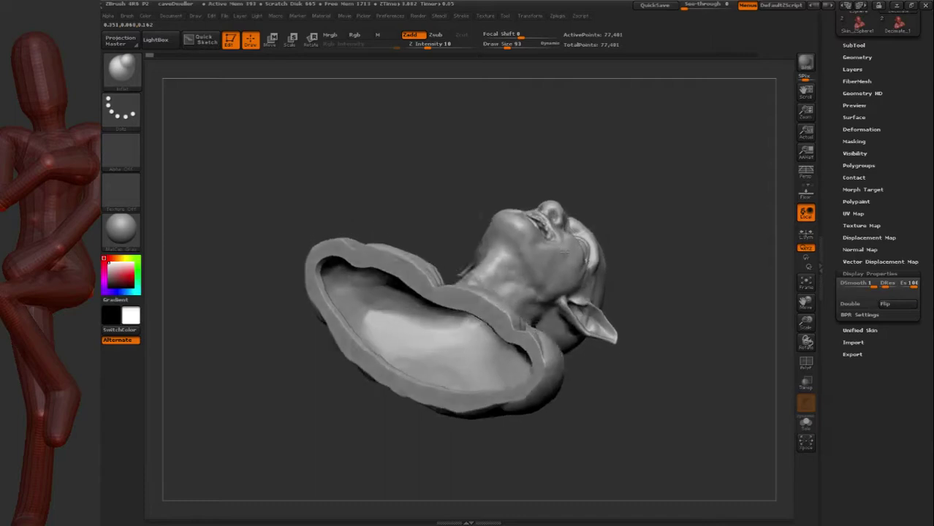
drag(481, 215, 604, 314)
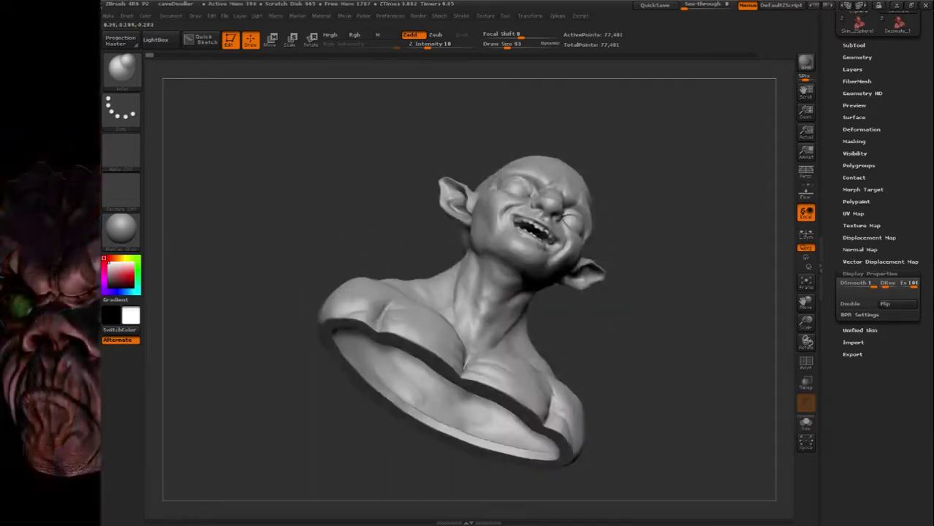
drag(439, 248, 580, 342)
alt+drag(653, 298, 598, 268)
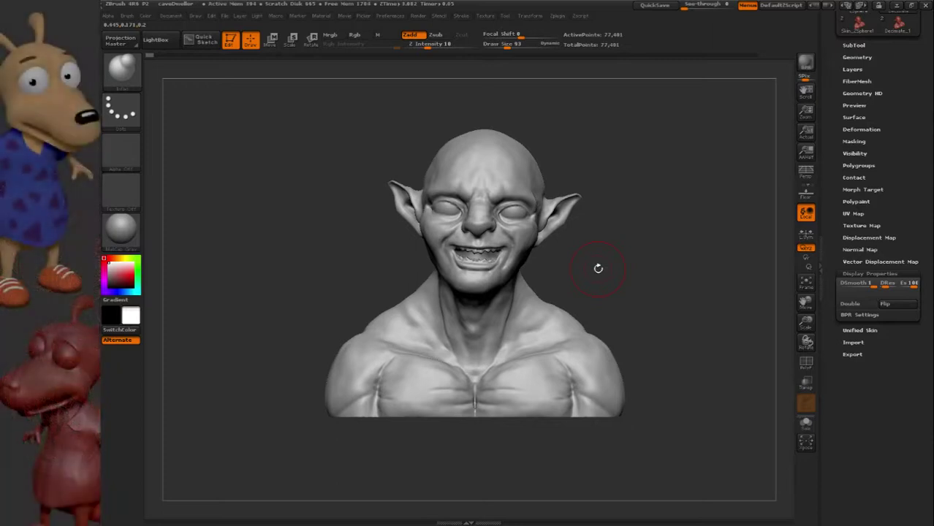
drag(598, 268, 640, 270)
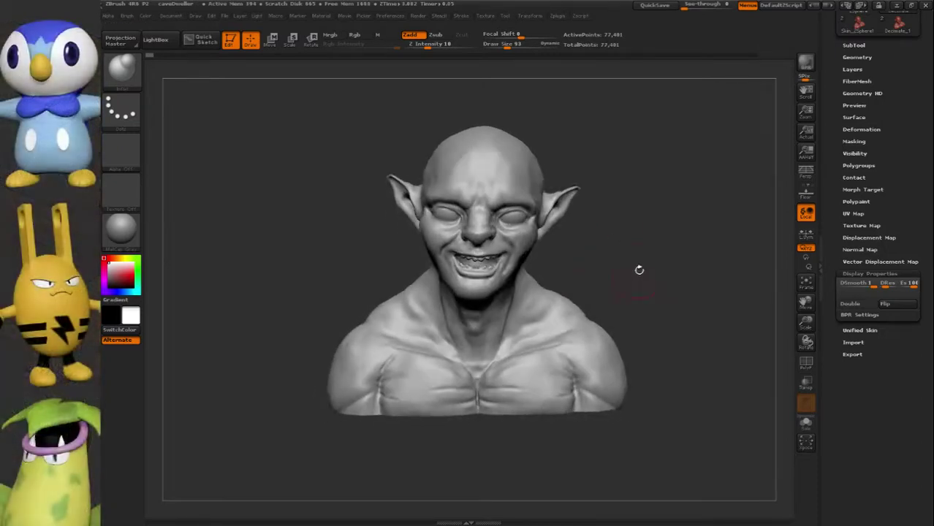
click(809, 365)
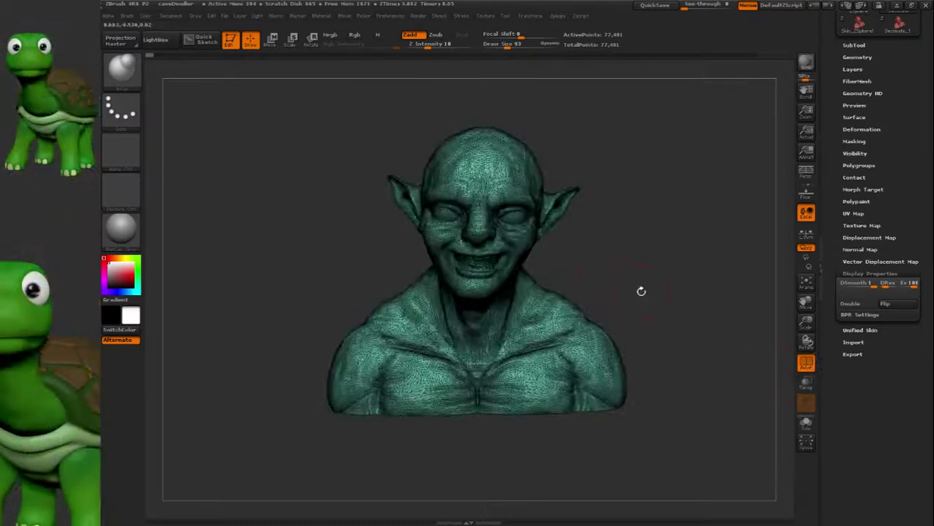
alt+drag(631, 293, 577, 260)
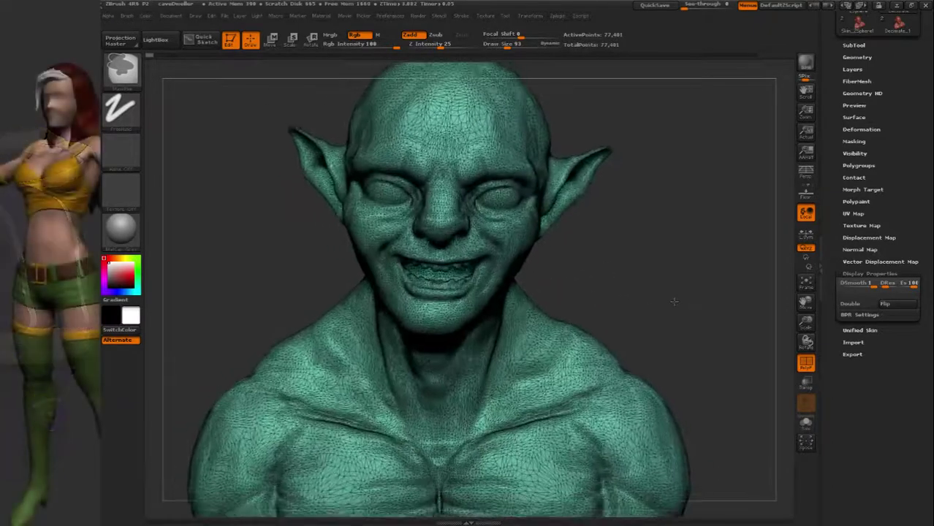
alt+drag(653, 301, 589, 292)
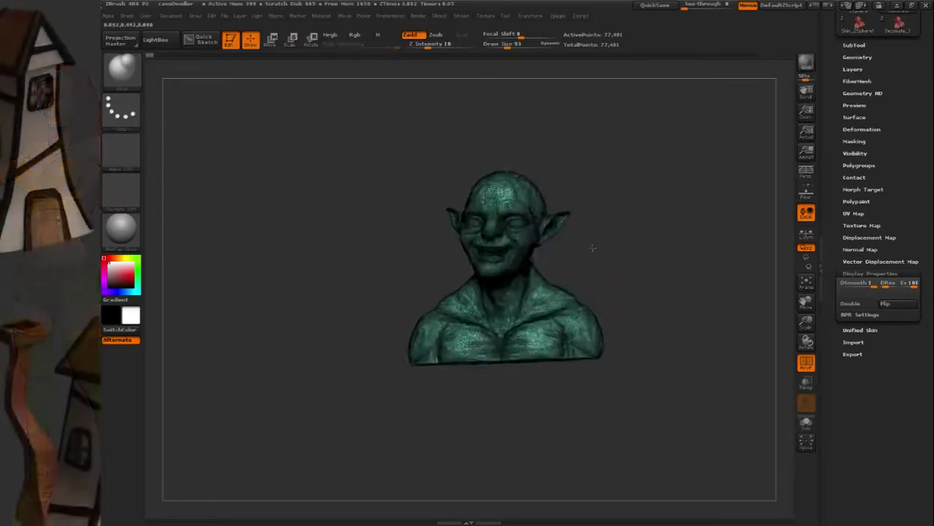
Turn on double-sided display for the bust, inspect the hollow base, and switch the display option off again.
click(852, 304)
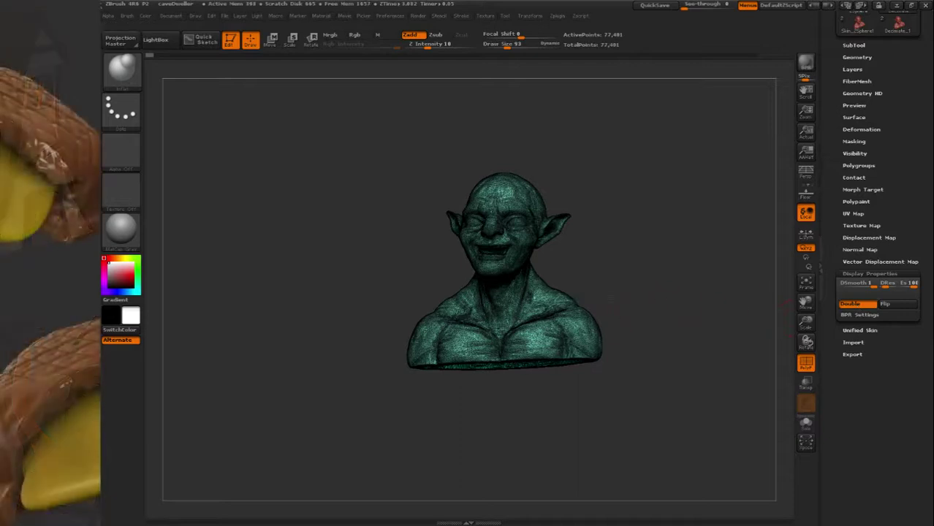
drag(659, 301, 615, 312)
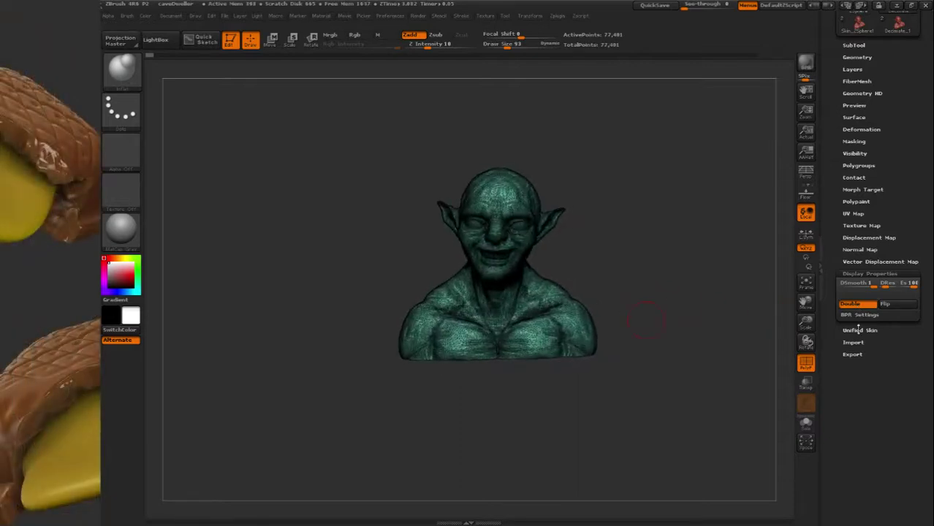
click(857, 306)
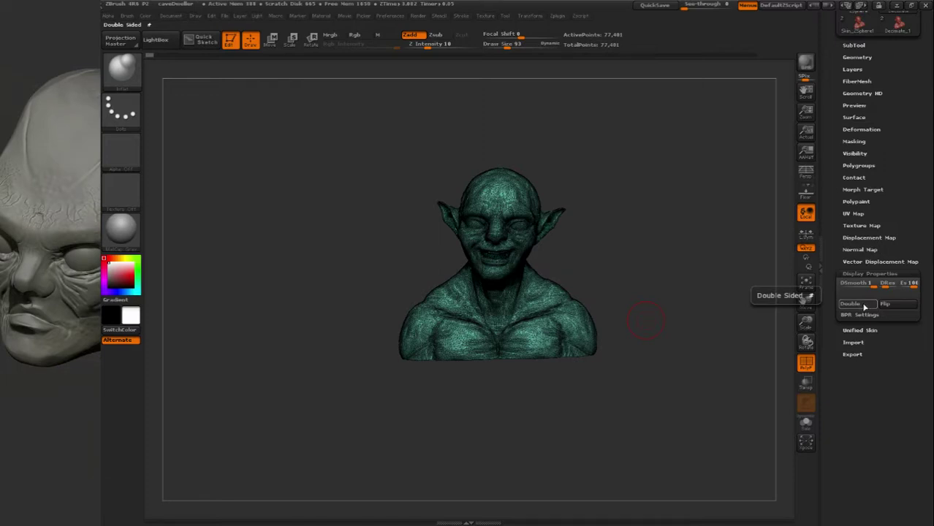
click(863, 307)
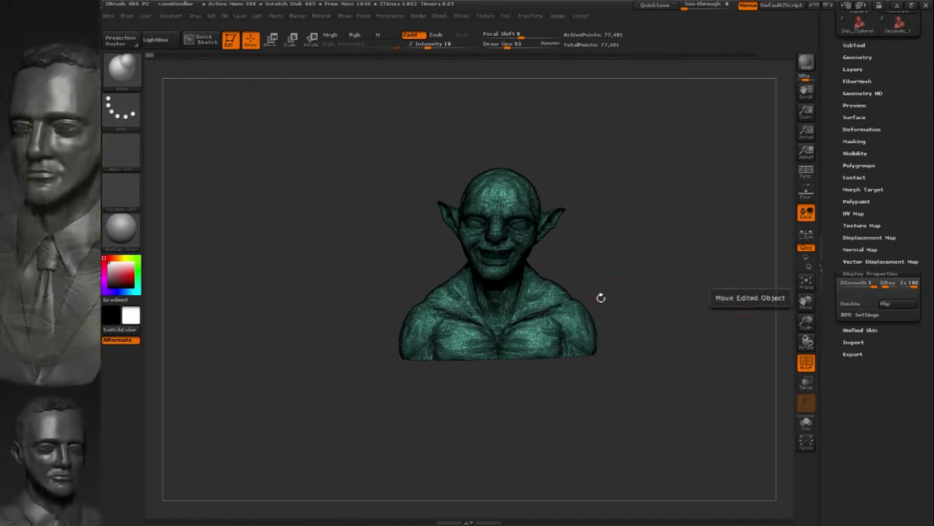
Compare the enlarged bust with double-sided display on and off, and examine its side and back with the option on.
drag(805, 111, 777, 252)
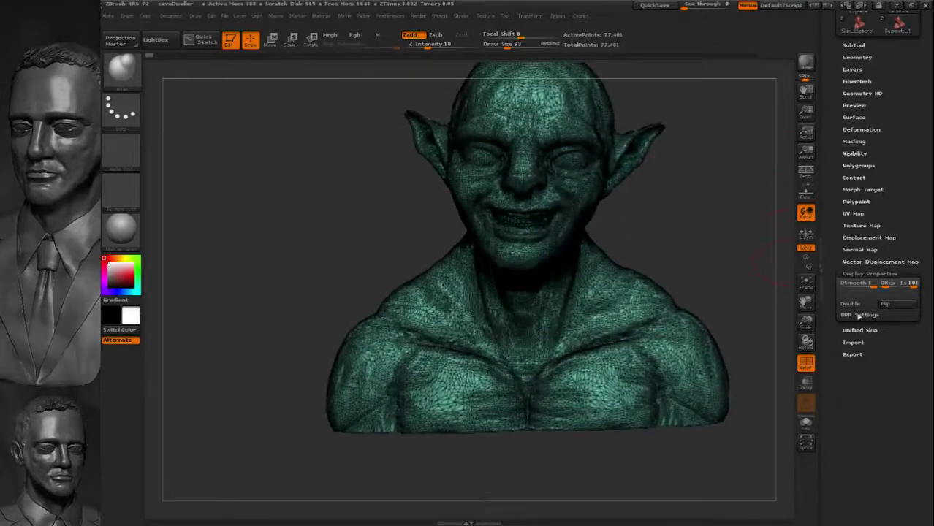
click(850, 304)
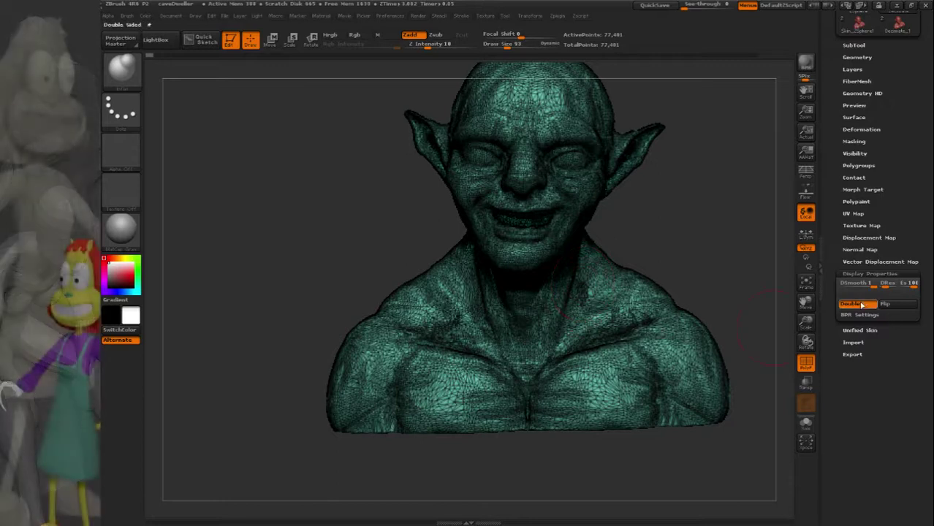
click(865, 306)
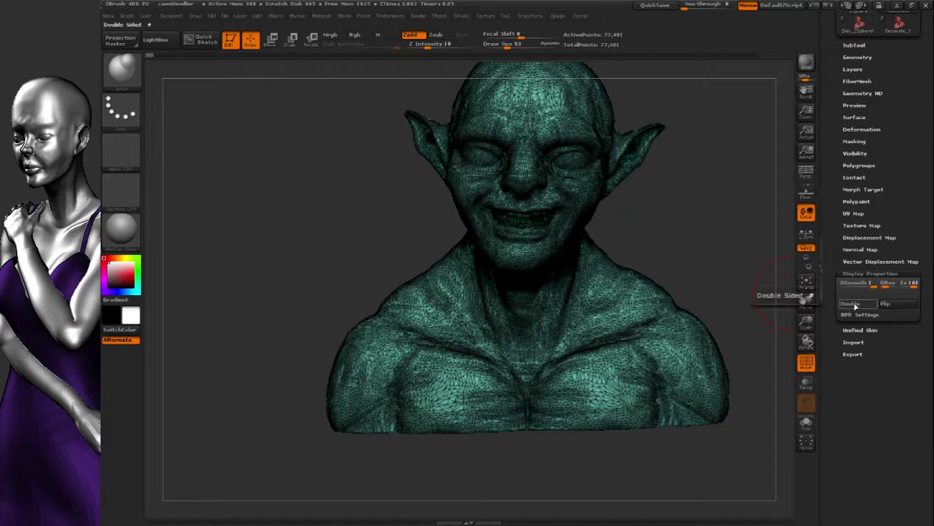
click(860, 305)
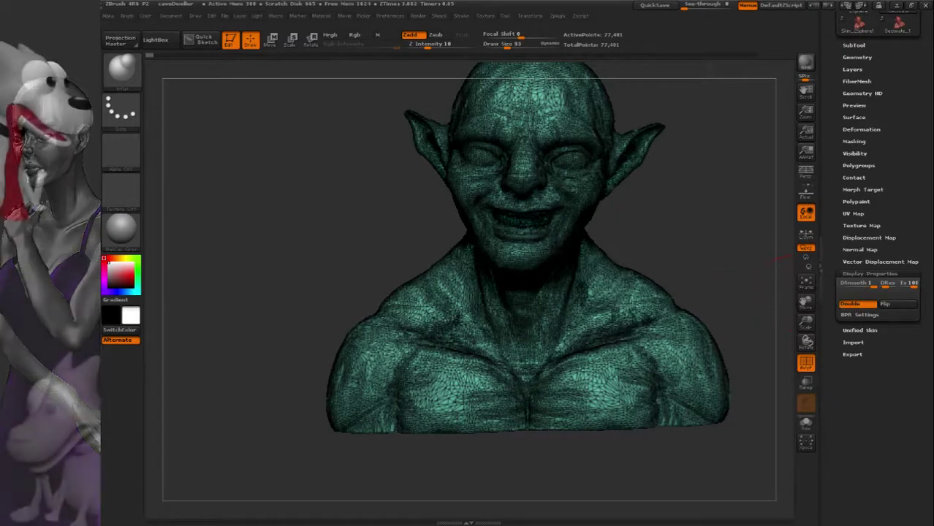
mouse_move(760, 220)
mouse_down()
mouse_move(607, 245)
mouse_move(614, 247)
mouse_up()
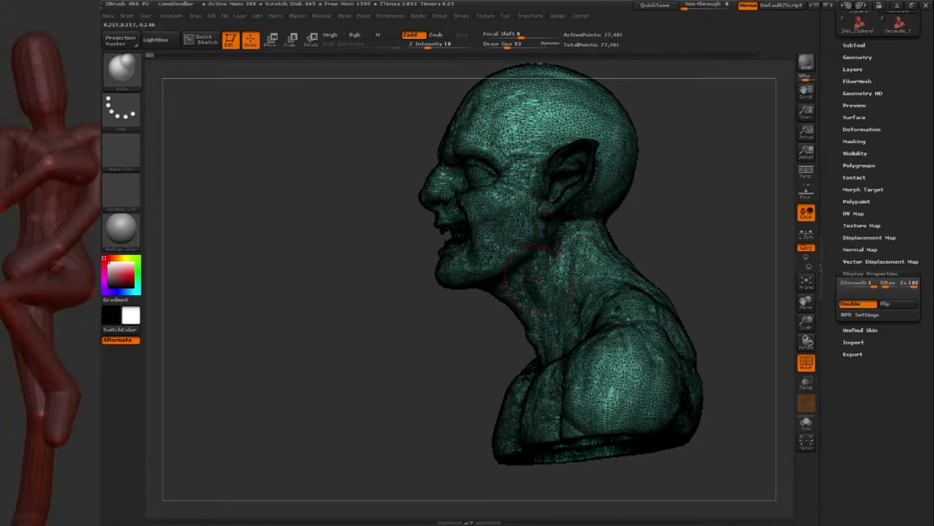
drag(738, 307, 620, 357)
drag(598, 283, 380, 285)
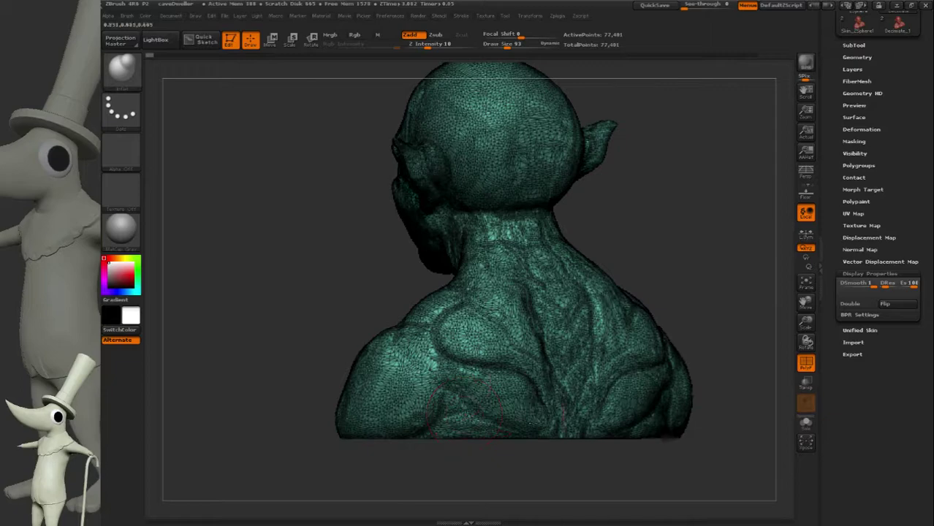
Compare the back of the bust with double-sided display on and off, leaving the option off.
click(857, 303)
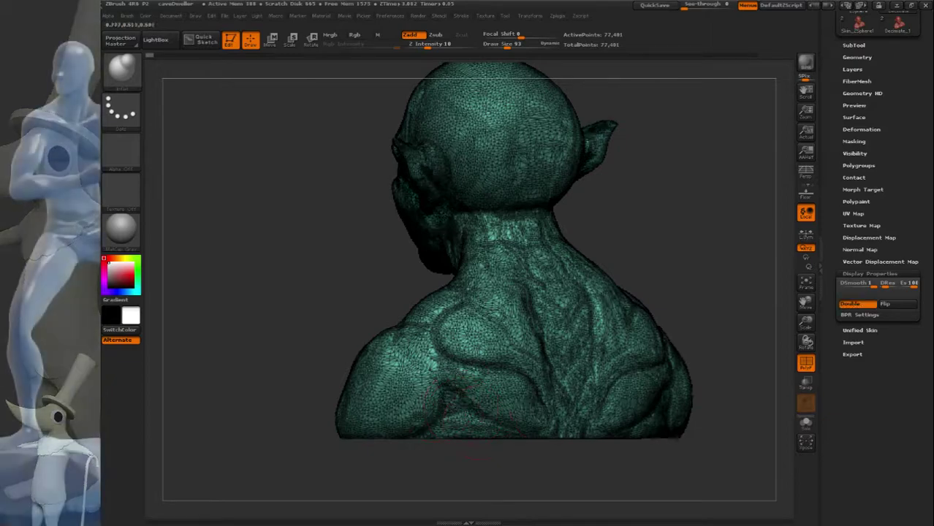
drag(753, 296, 666, 288)
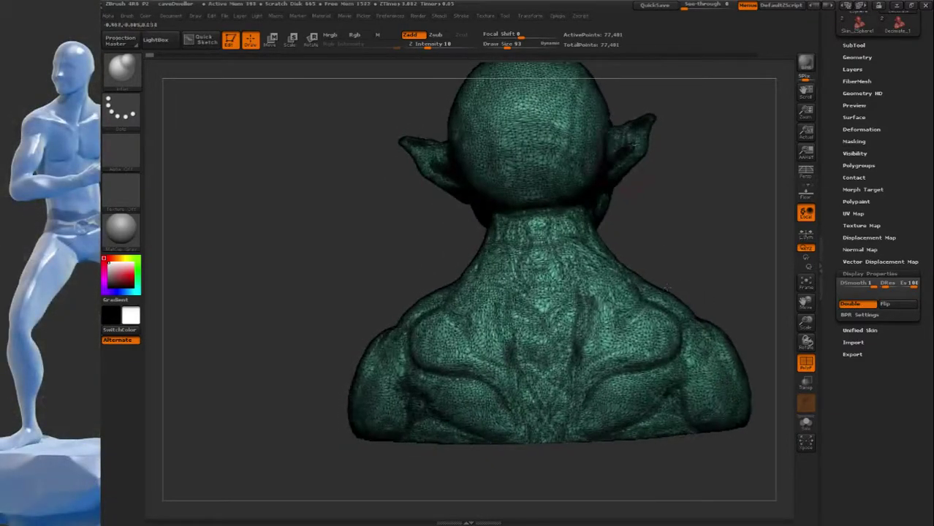
click(857, 304)
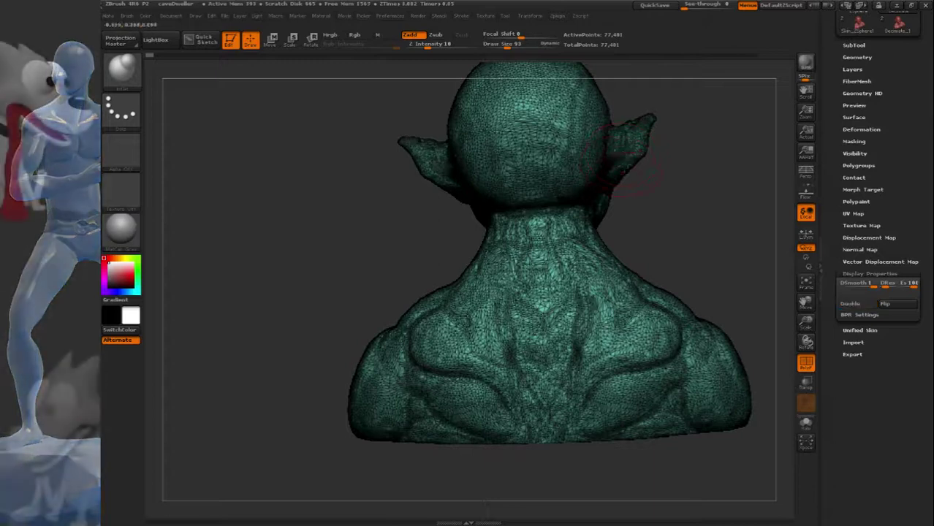
click(858, 304)
click(858, 303)
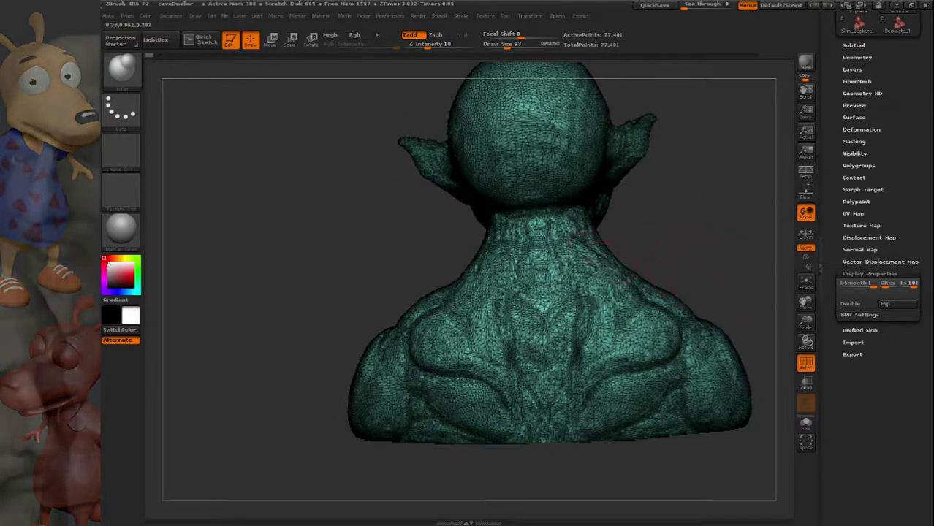
click(858, 304)
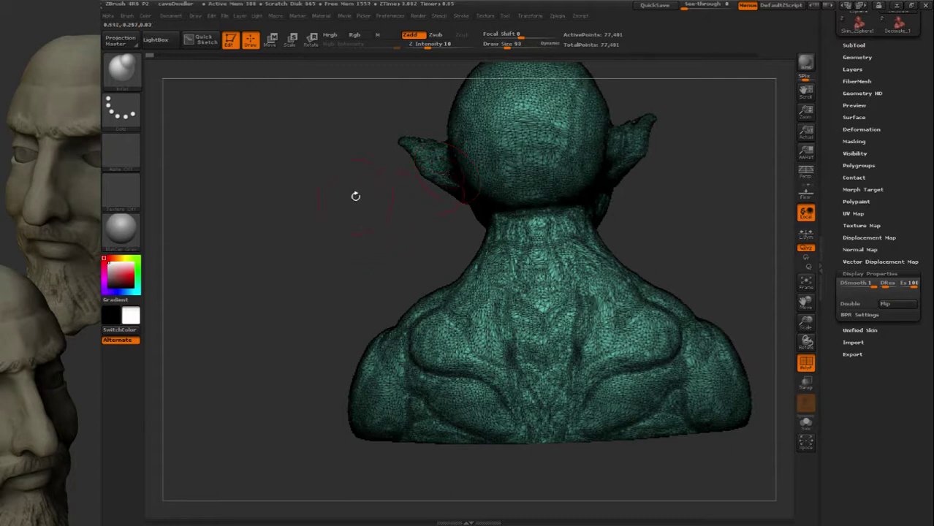
Choose the ClayTubes brush and enable BackfaceMask in its auto masking settings.
click(126, 70)
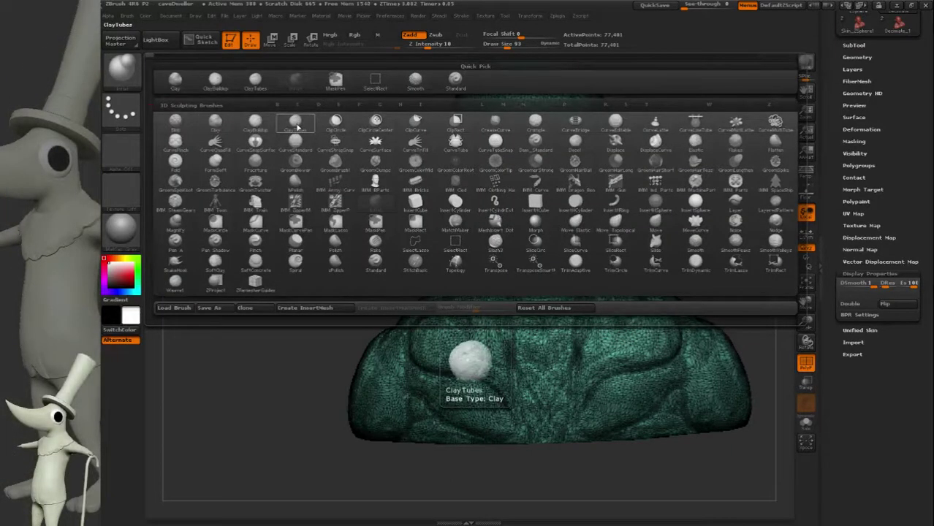
click(299, 124)
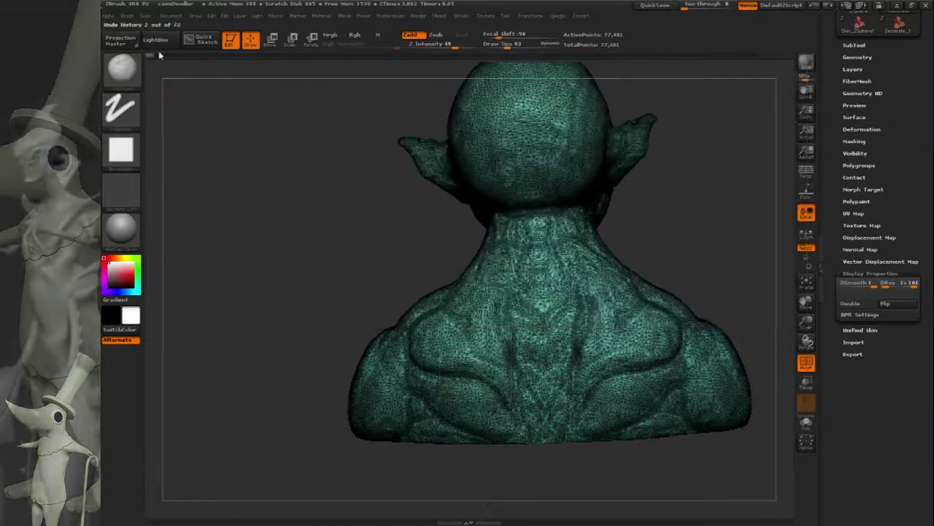
click(132, 16)
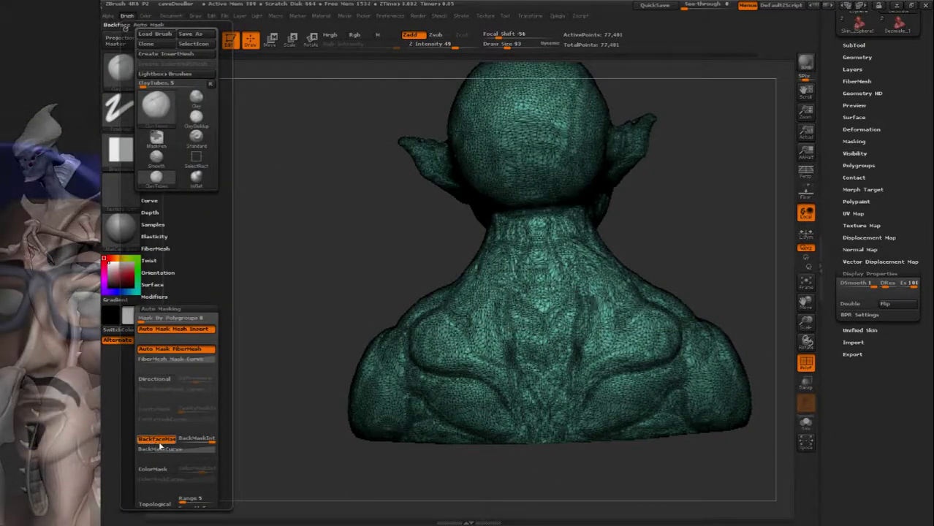
Hide the wireframe and flip the mesh's normals to expose the bust's inner surface.
drag(664, 276, 709, 271)
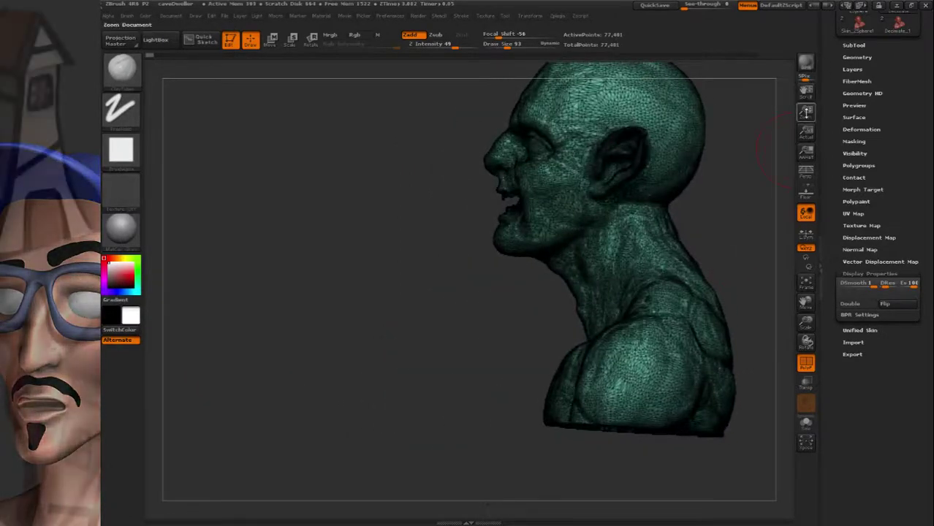
click(806, 132)
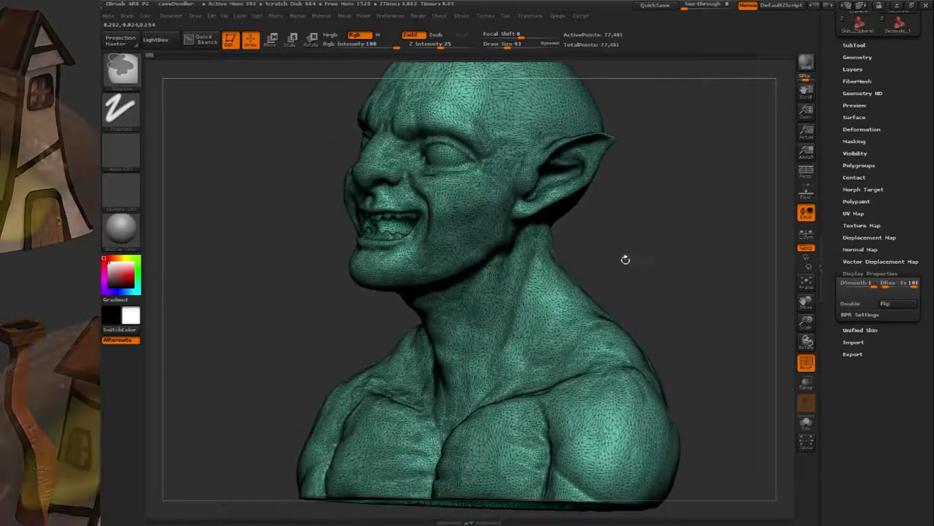
drag(624, 261, 500, 257)
right_drag(502, 258, 409, 254)
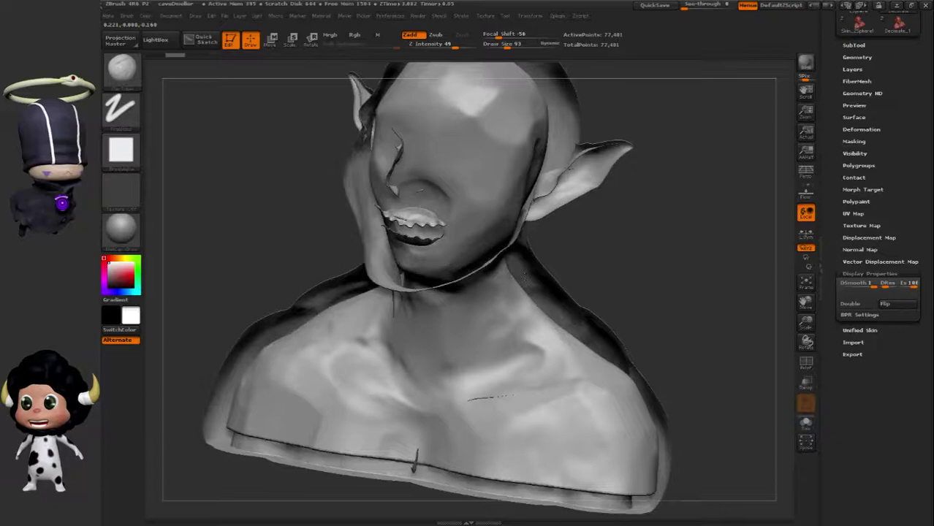
drag(525, 277, 399, 402)
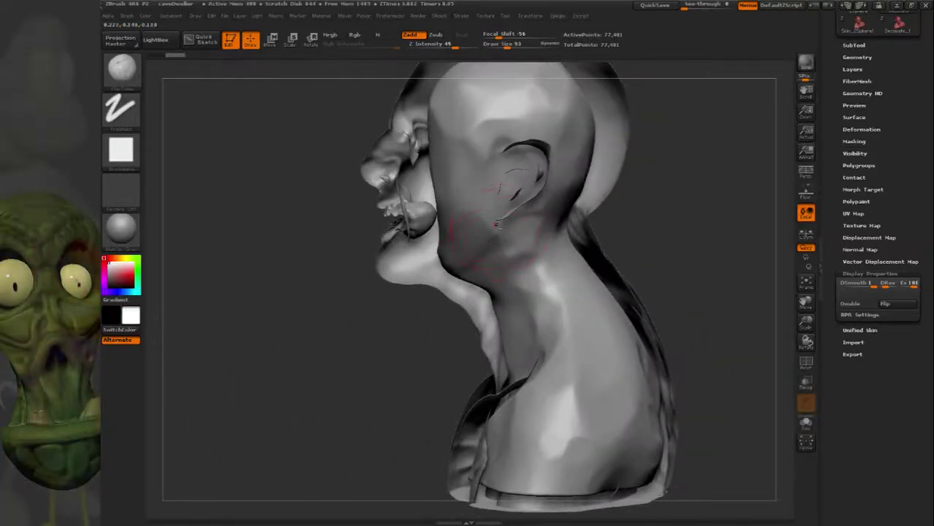
Sculpt short ClayTubes strokes on the head's inner surface below the ear and smooth that area.
drag(465, 238, 498, 210)
drag(497, 259, 506, 224)
mouse_move(680, 241)
mouse_down()
mouse_move(756, 244)
mouse_move(691, 243)
mouse_up()
shift+drag(479, 240, 506, 237)
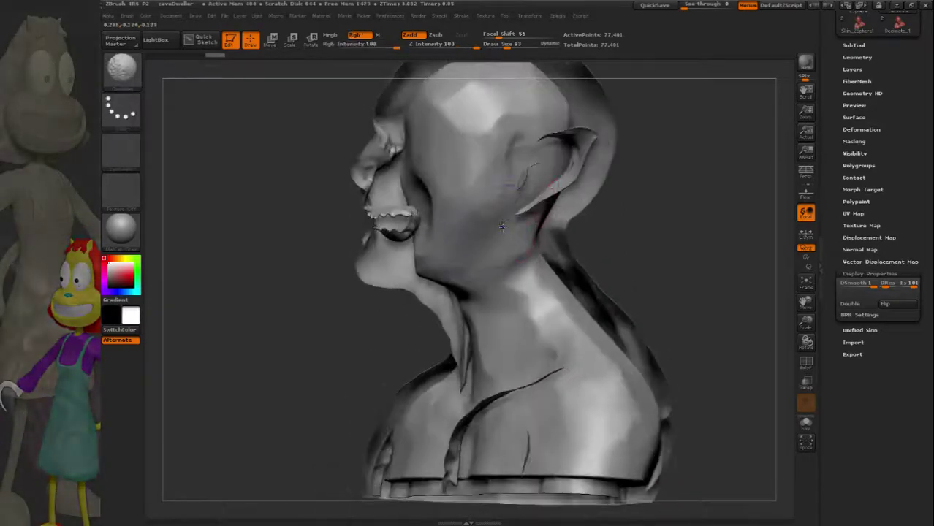
Flip the normals to inspect the outer surface of the back, and flip them again to show the inside.
mouse_move(680, 242)
mouse_down()
mouse_move(753, 227)
mouse_move(636, 245)
mouse_up()
alt+drag(435, 314, 334, 276)
drag(702, 315, 636, 313)
click(893, 307)
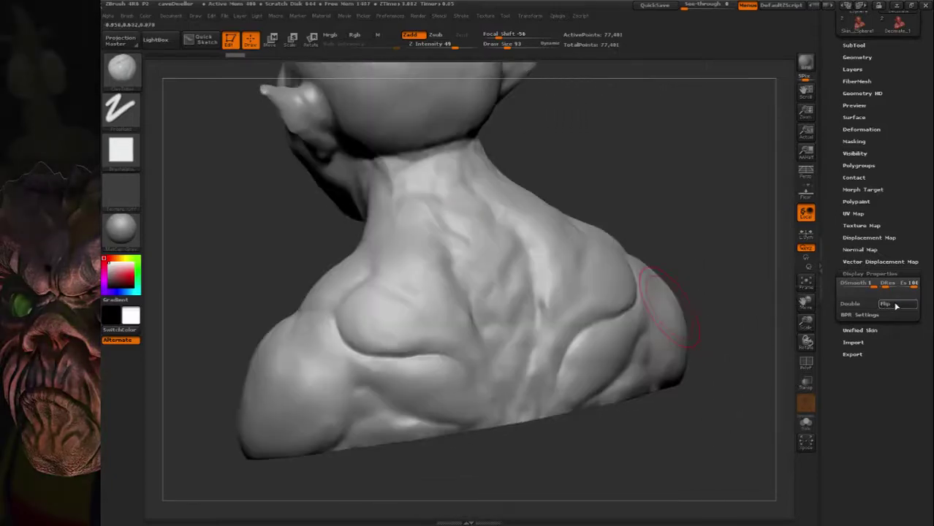
click(893, 306)
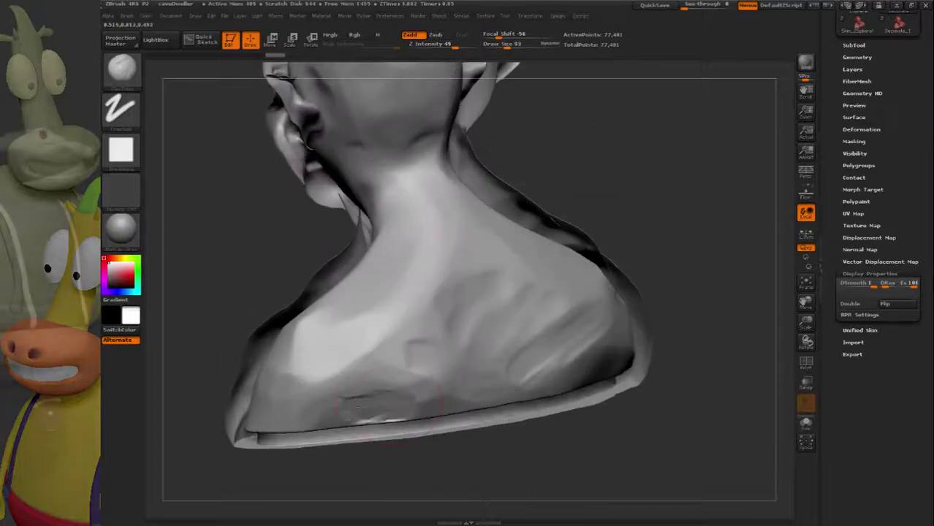
Sculpt ClayTubes strokes on the inner surface of the back, and flip the normals to show the outer skin.
drag(393, 402, 365, 344)
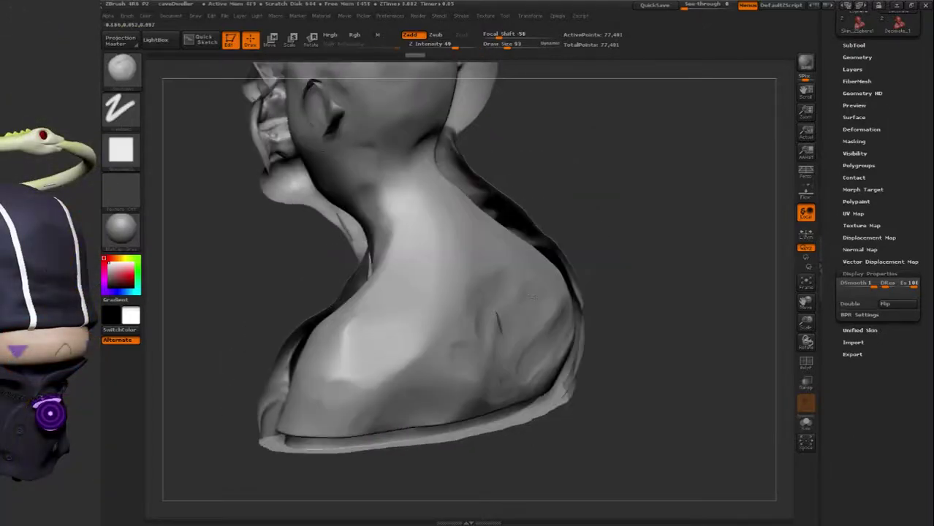
mouse_move(526, 252)
mouse_down()
mouse_move(553, 230)
mouse_move(782, 286)
mouse_up()
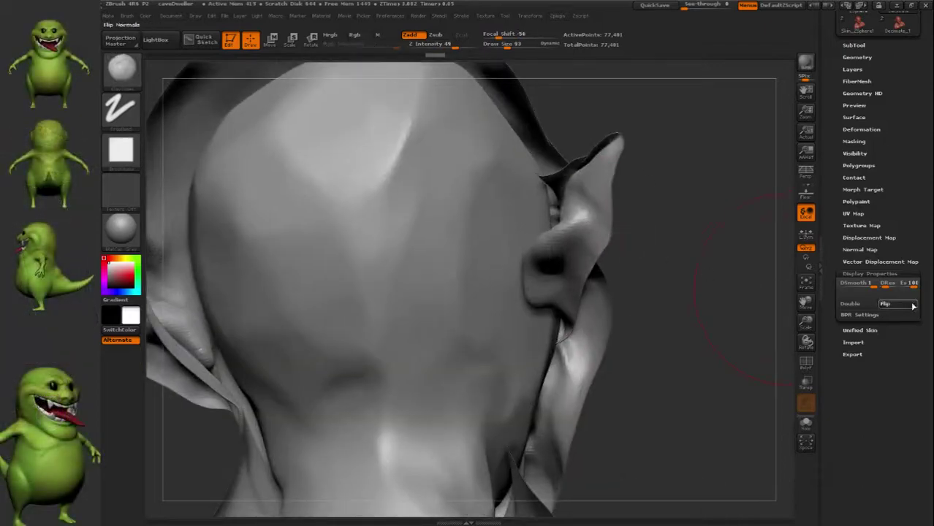
click(913, 306)
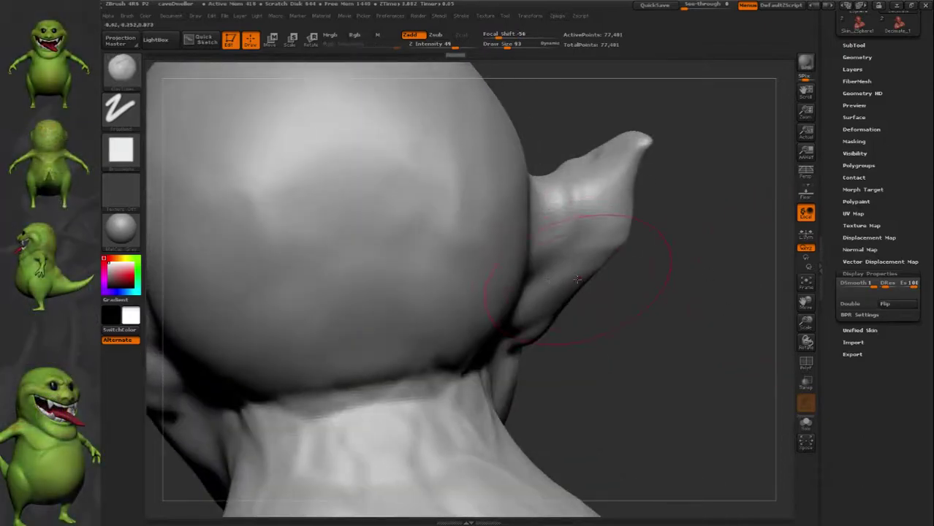
Set the draw size to 32, then sculpt and smooth the back of the ear with short ClayTubes strokes.
key(s)
drag(577, 280, 567, 278)
mouse_move(687, 295)
mouse_down()
mouse_move(545, 292)
mouse_move(533, 303)
mouse_move(585, 285)
mouse_move(515, 249)
mouse_move(574, 183)
mouse_move(594, 64)
mouse_move(601, 73)
mouse_up()
mouse_move(549, 232)
mouse_down()
mouse_move(532, 289)
mouse_move(553, 234)
mouse_up()
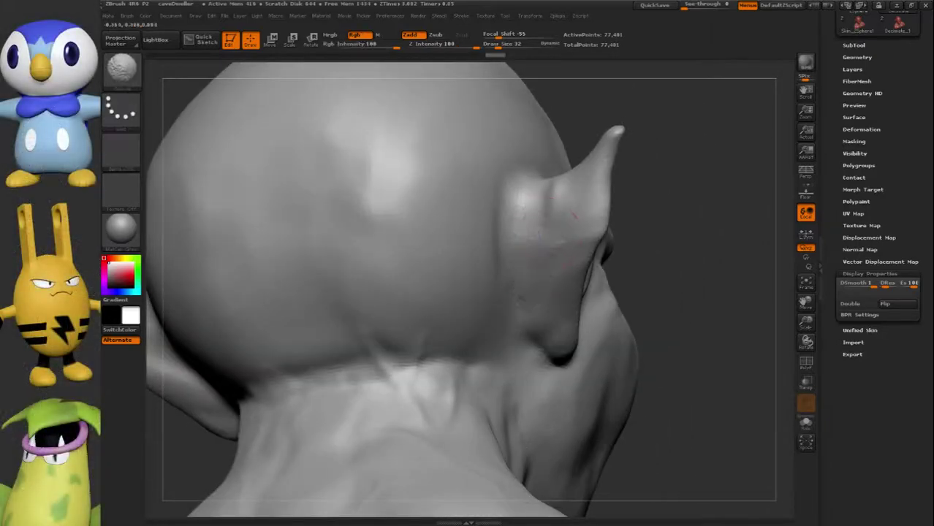
mouse_move(679, 245)
mouse_down()
mouse_move(570, 241)
mouse_move(523, 219)
mouse_up()
mouse_move(661, 232)
mouse_down()
mouse_move(640, 223)
mouse_move(696, 269)
mouse_up()
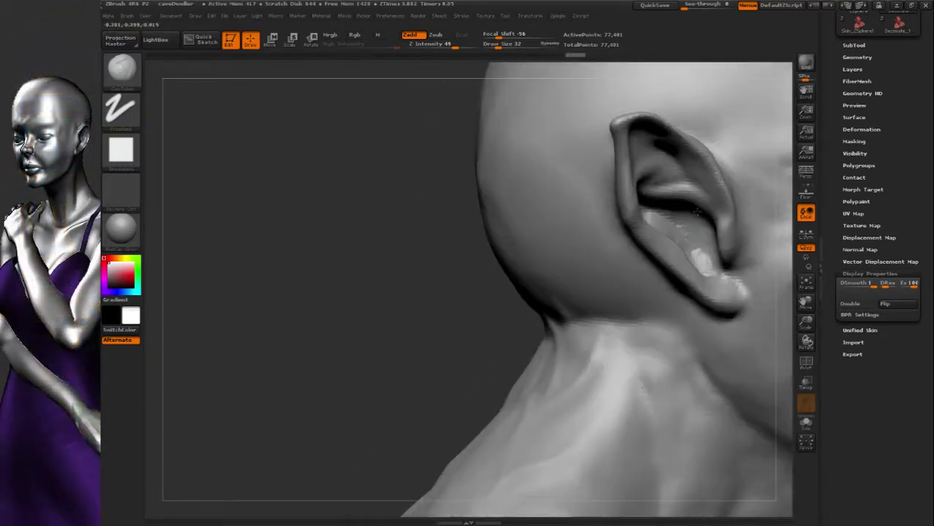
Bring the whole bust into view and display its wireframe.
right_drag(698, 212, 690, 267)
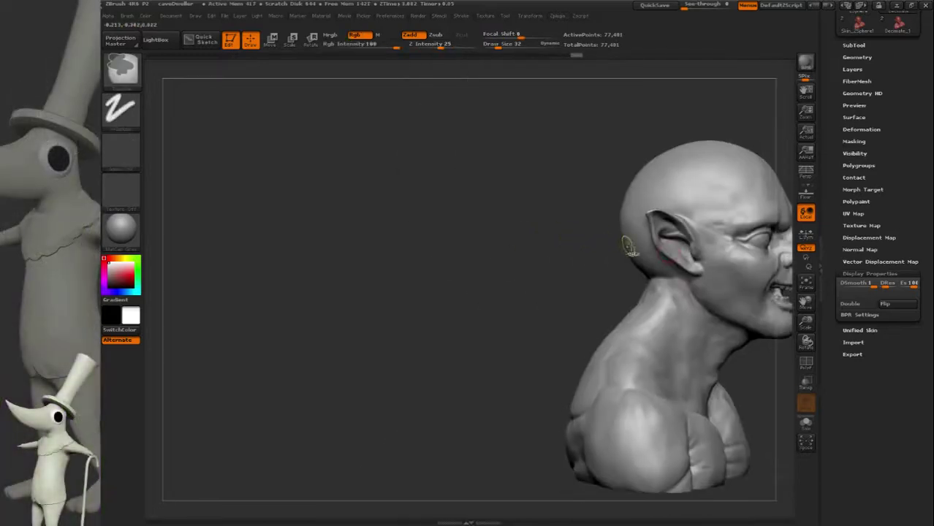
right_drag(657, 278, 601, 273)
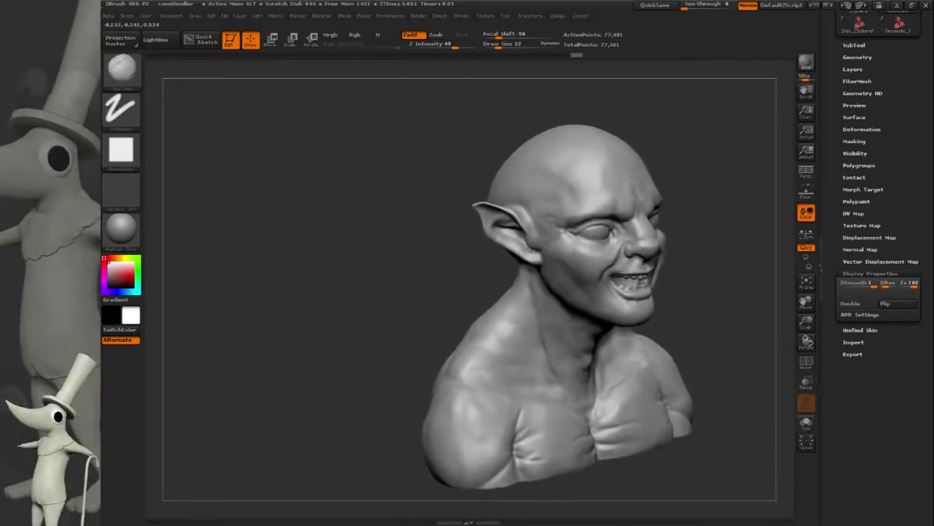
alt+drag(676, 269, 596, 261)
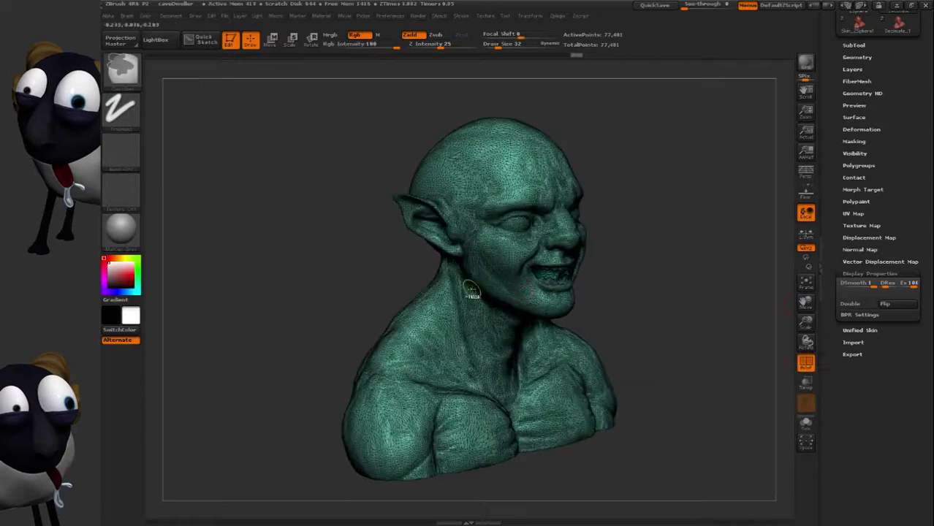
alt+right_drag(476, 292, 413, 268)
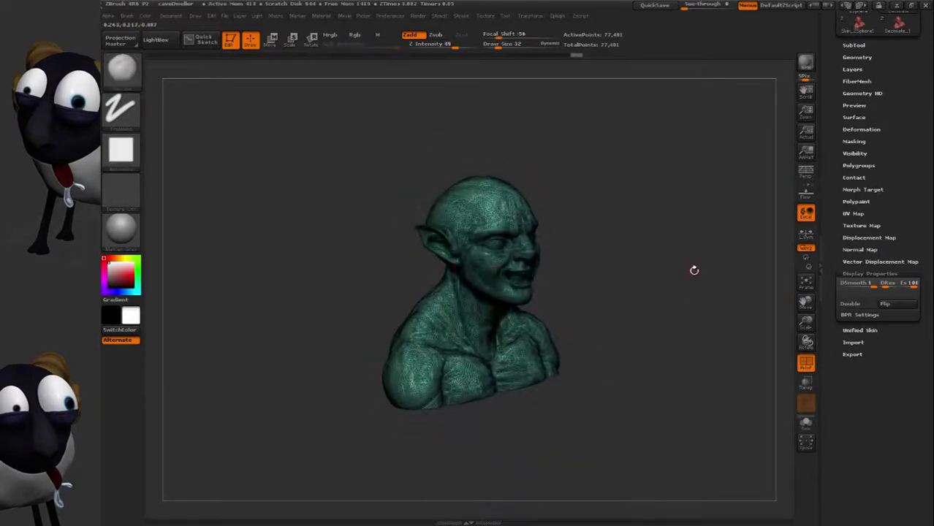
right_drag(695, 270, 567, 258)
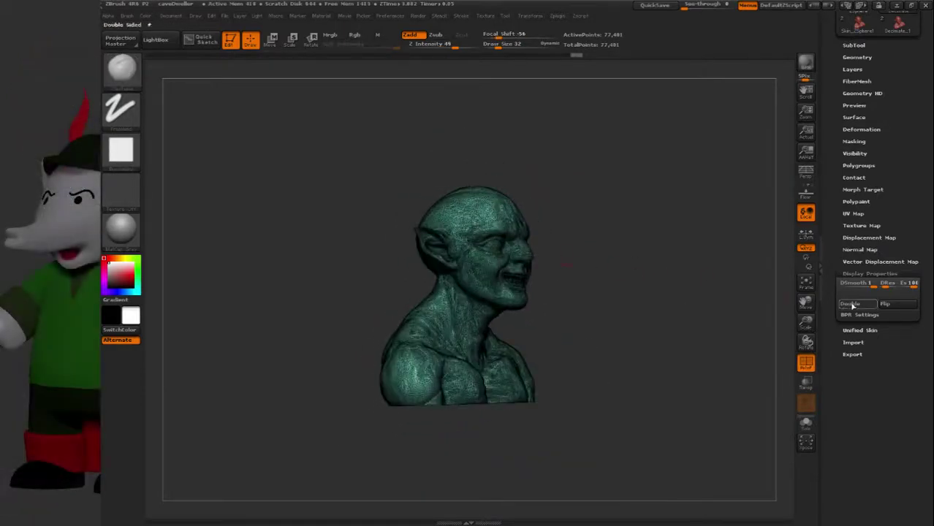
Toggle the Double display property and view the bust from behind, leaving Double off.
click(859, 305)
drag(607, 275, 724, 276)
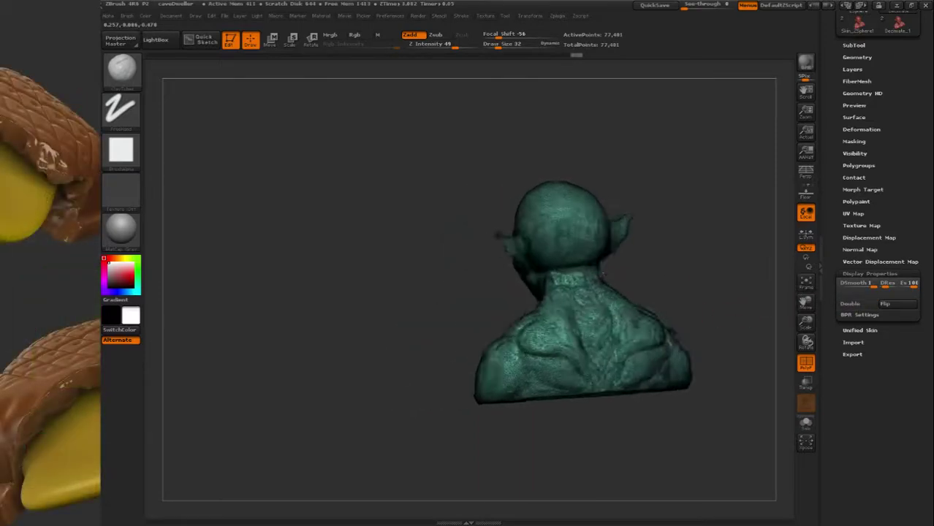
right_drag(603, 274, 690, 270)
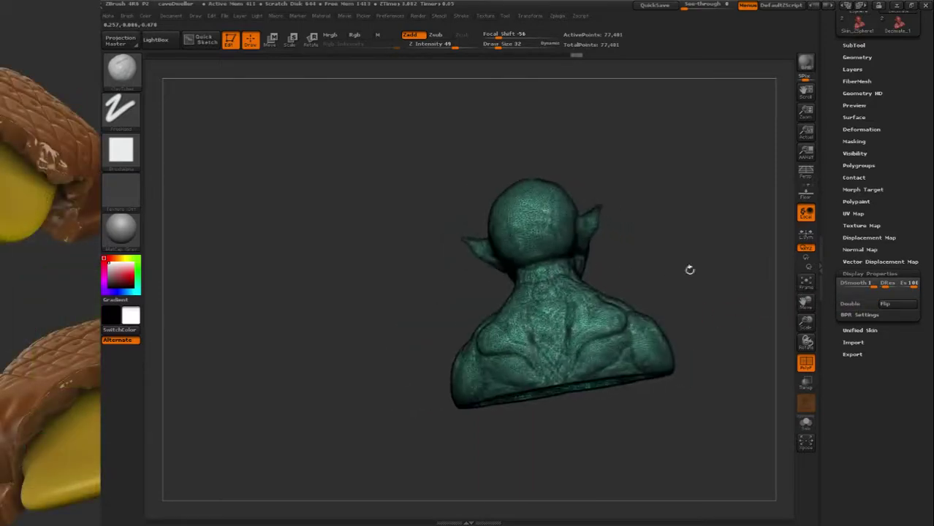
click(862, 303)
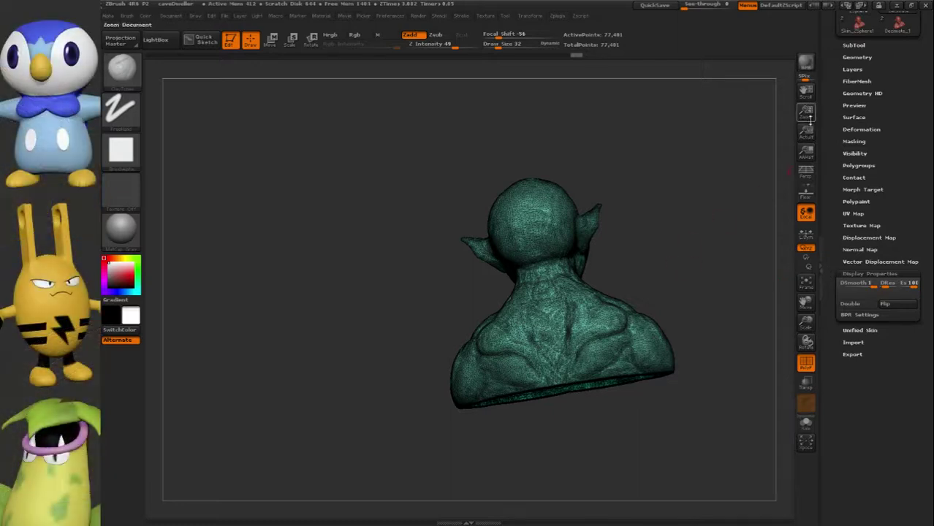
Turn on Double and inspect the back of the head, the ears and the open underside up close.
alt+drag(782, 109, 712, 181)
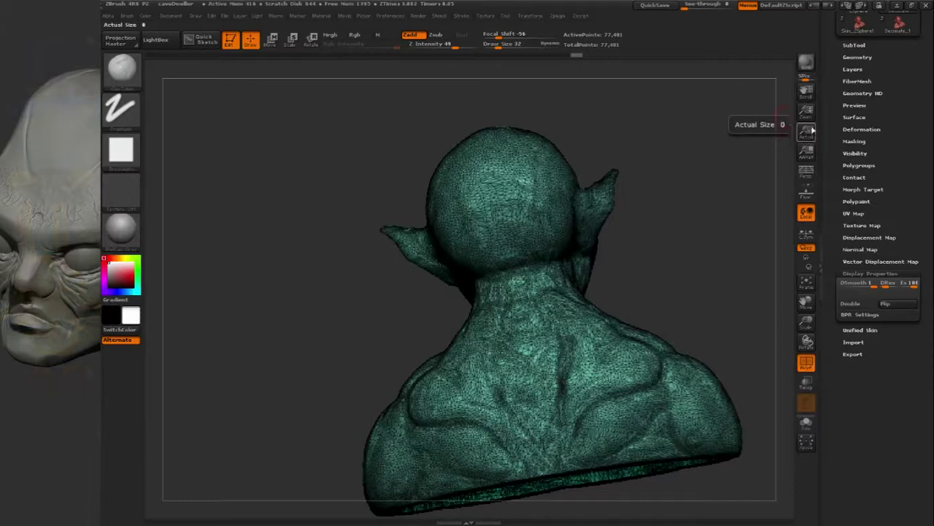
alt+drag(801, 112, 801, 149)
alt+drag(694, 196, 543, 242)
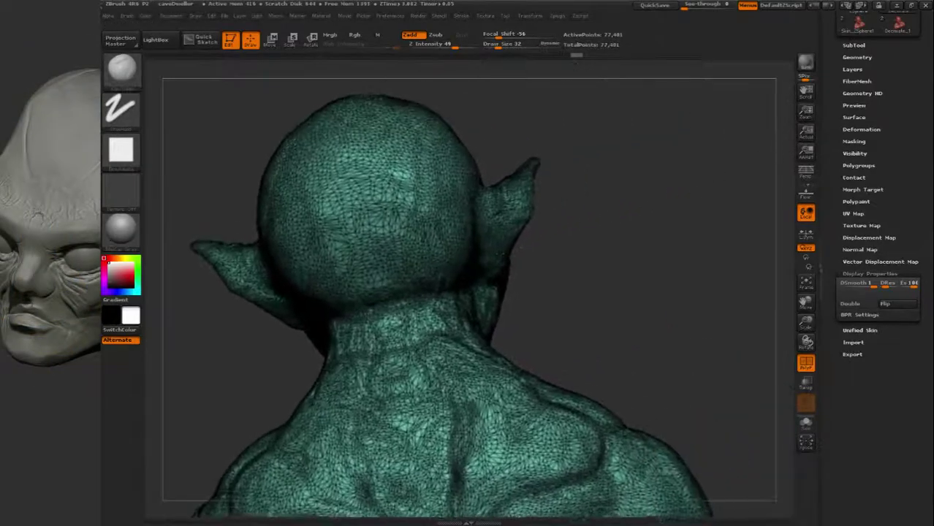
click(847, 304)
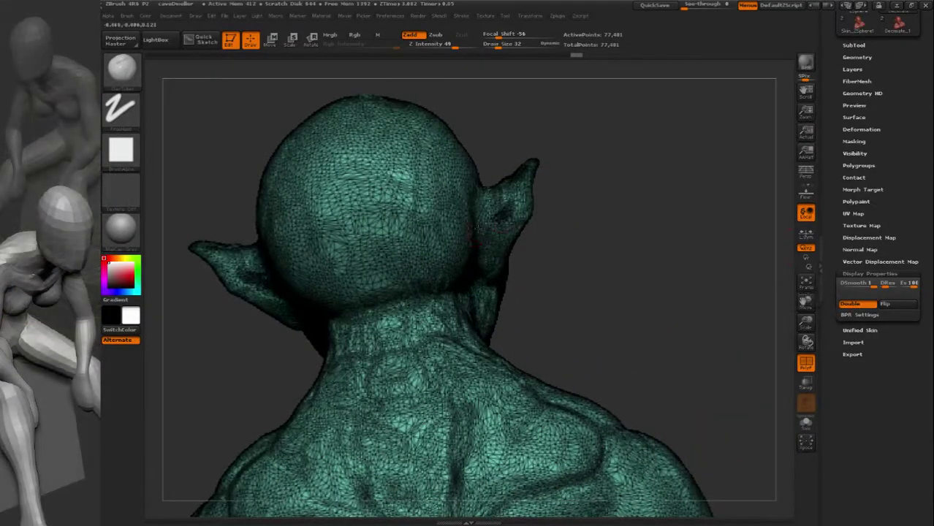
mouse_move(620, 235)
mouse_down()
mouse_move(577, 202)
mouse_move(618, 201)
mouse_move(572, 364)
mouse_up()
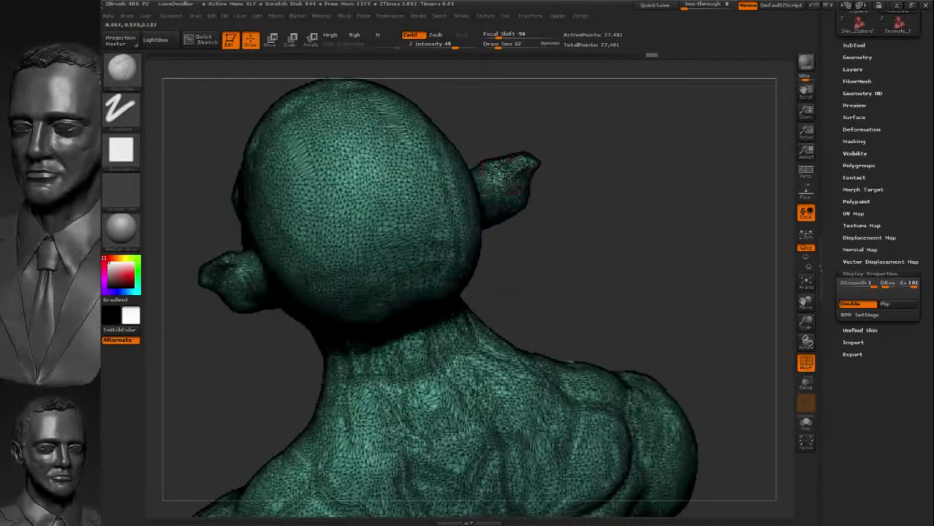
drag(521, 170, 505, 106)
alt+drag(391, 253, 401, 102)
drag(747, 428, 790, 342)
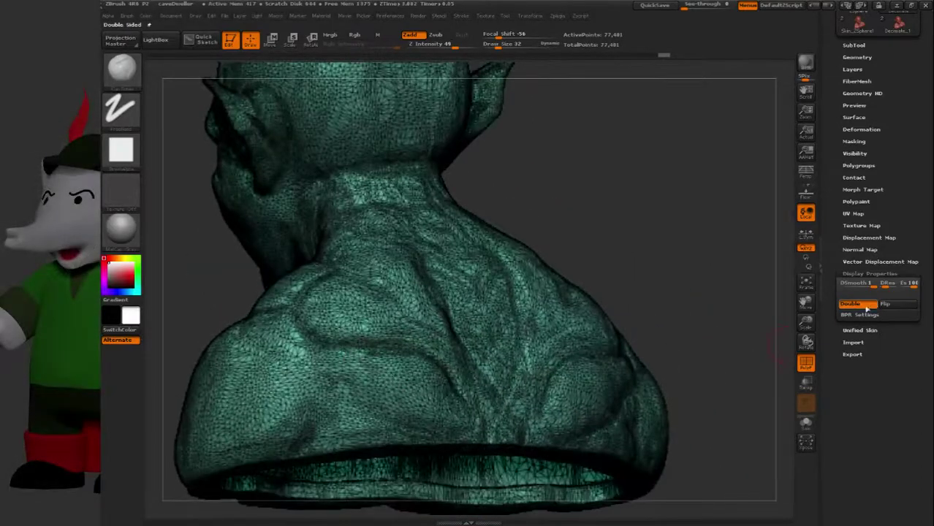
Switch Double off and on again, and examine the double-sided bust from the side and front.
click(869, 307)
click(867, 307)
drag(541, 321, 698, 331)
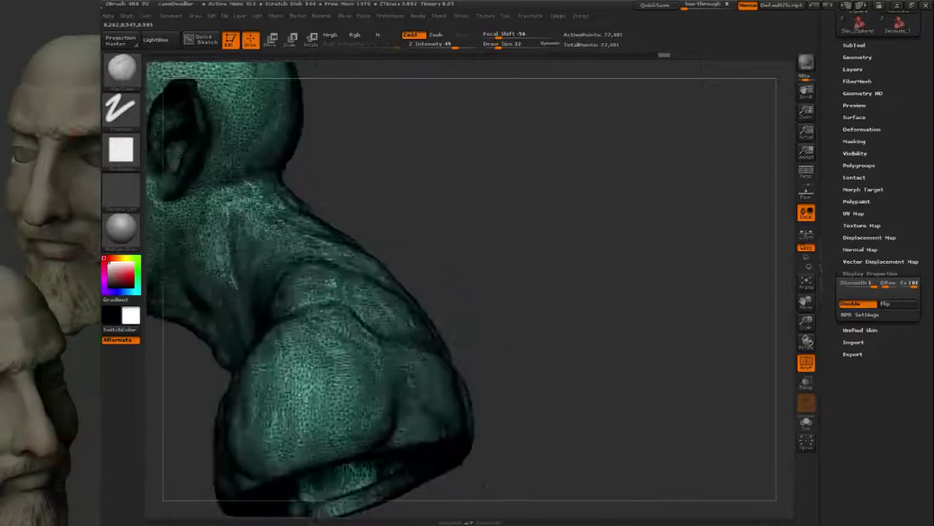
drag(421, 356, 672, 311)
drag(351, 336, 444, 330)
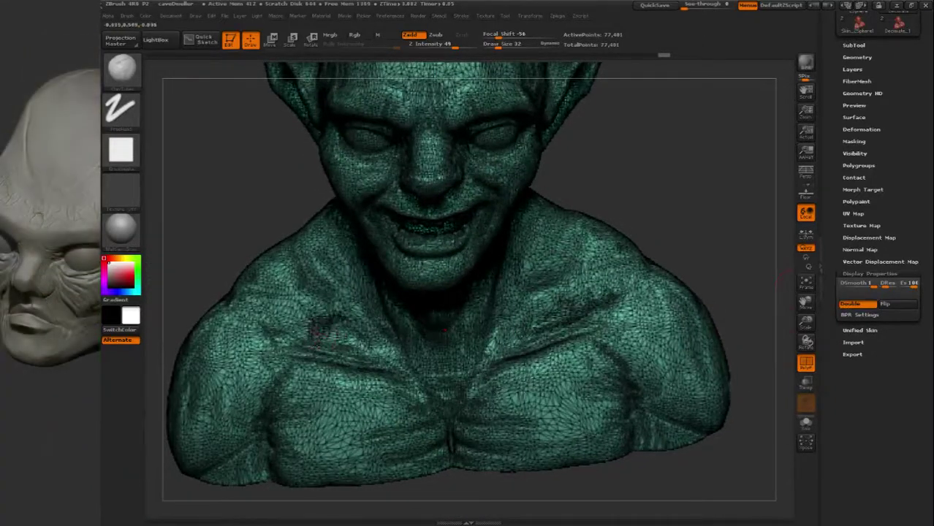
right_drag(431, 345, 436, 318)
right_drag(603, 307, 462, 298)
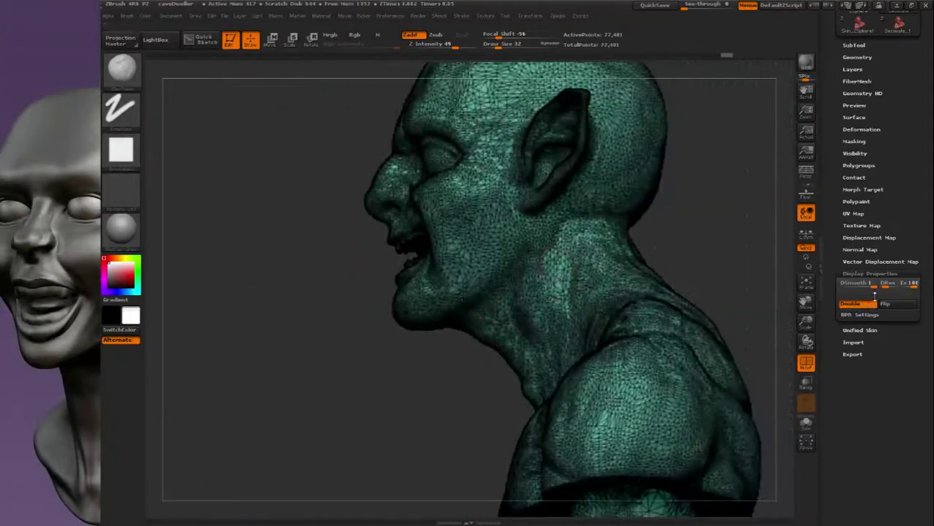
Compare the bust's open underside with Double toggled, then turn Double off and flip the normals.
click(869, 308)
drag(643, 248, 691, 275)
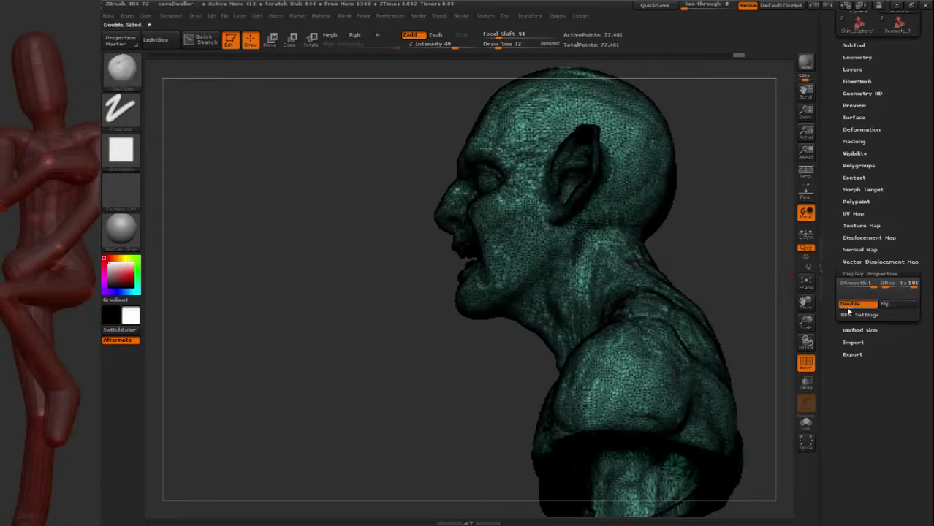
click(848, 306)
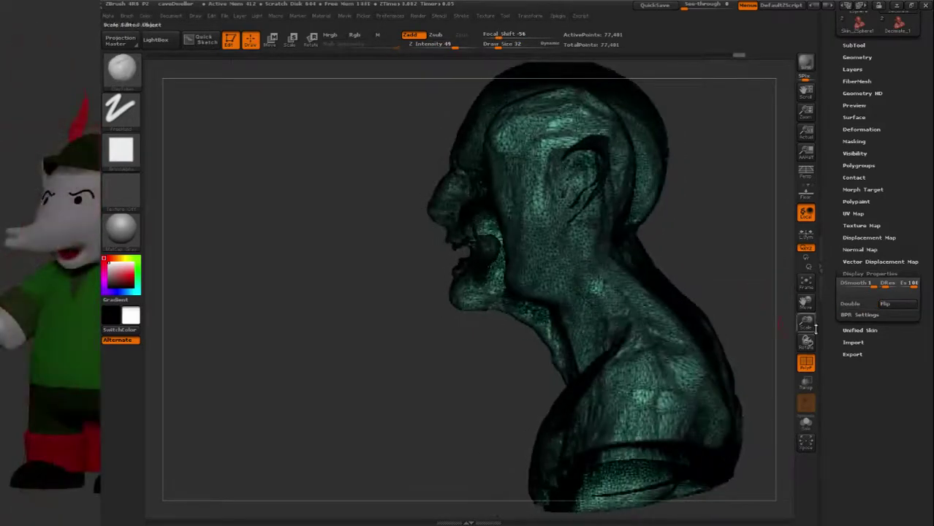
Hide the wireframe and examine the inner surface of the flipped bust from the front.
click(807, 363)
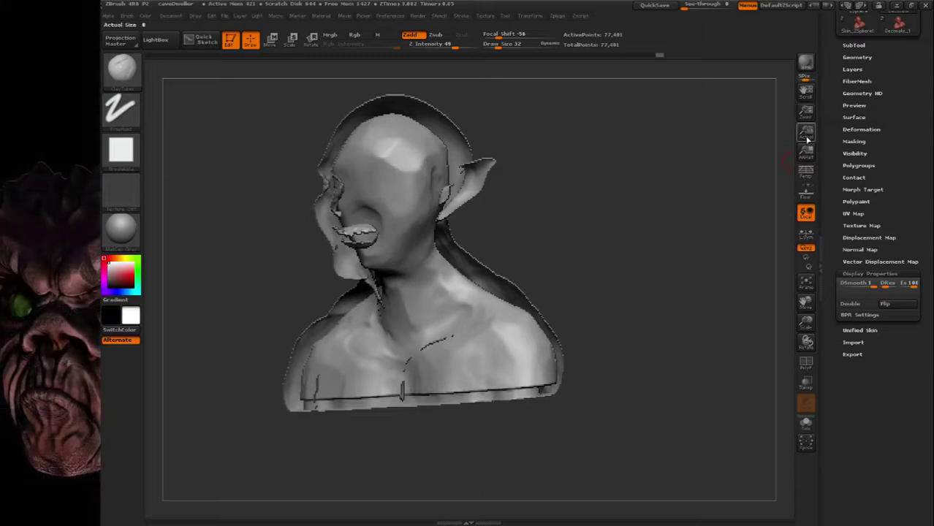
click(811, 135)
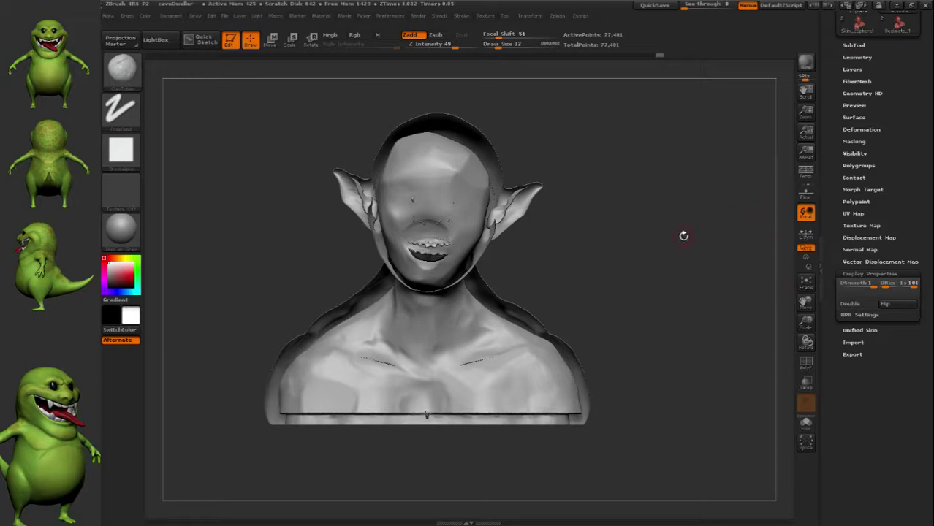
drag(684, 404, 643, 402)
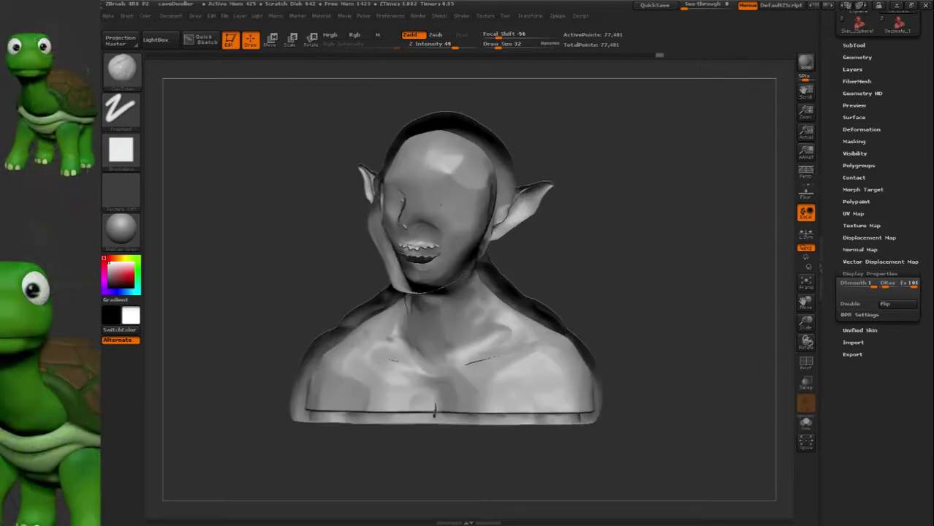
Flip the normals back and view the bust's outer skin from the front.
click(894, 306)
drag(611, 291, 731, 279)
drag(658, 293, 550, 293)
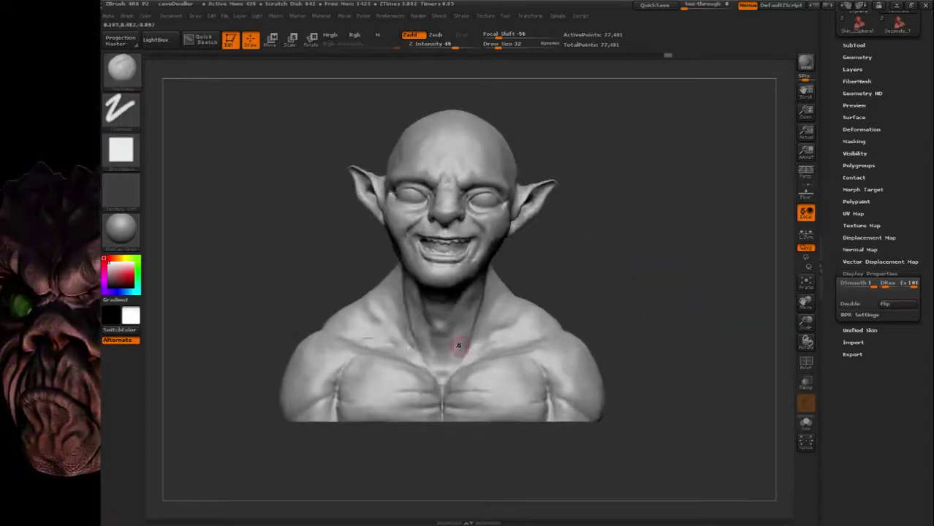